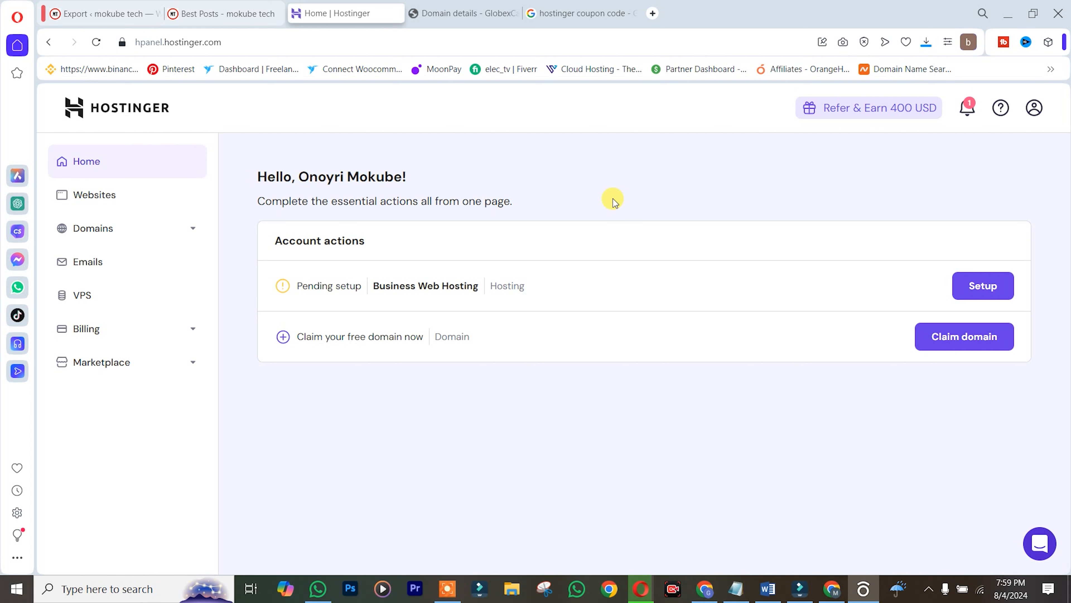
# Step: Open the page for transferring a domain to Hostinger from the domain transfers section
pyautogui.click(131, 231)
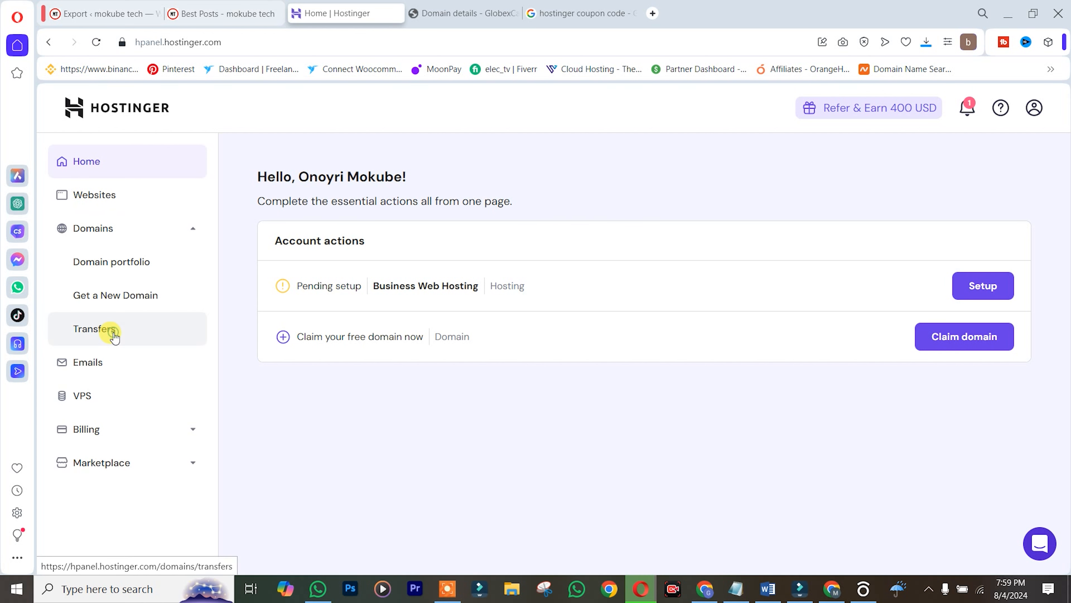
pyautogui.click(115, 334)
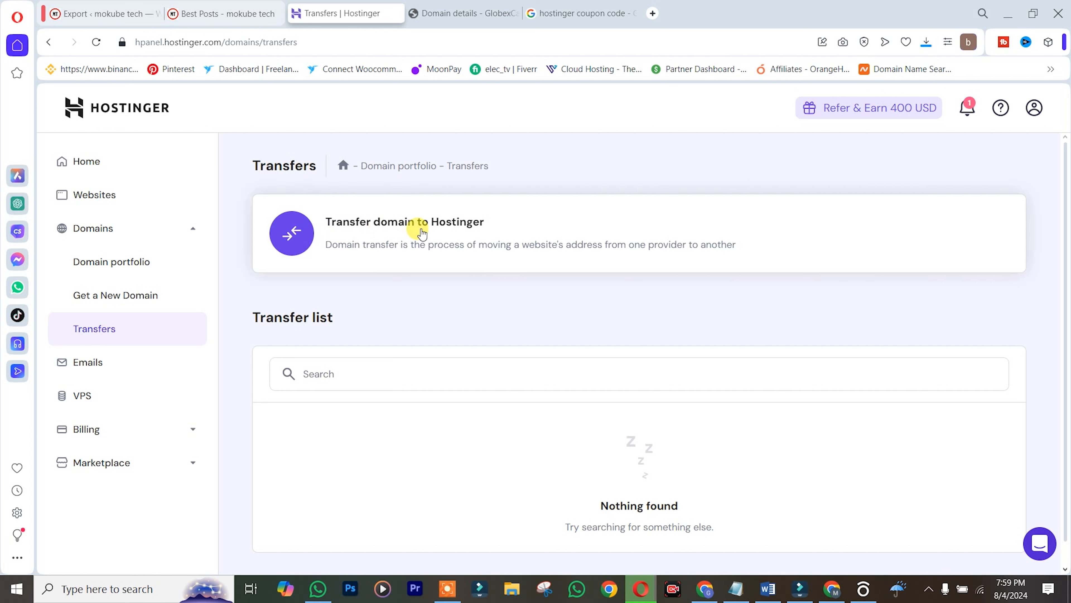
pyautogui.click(510, 236)
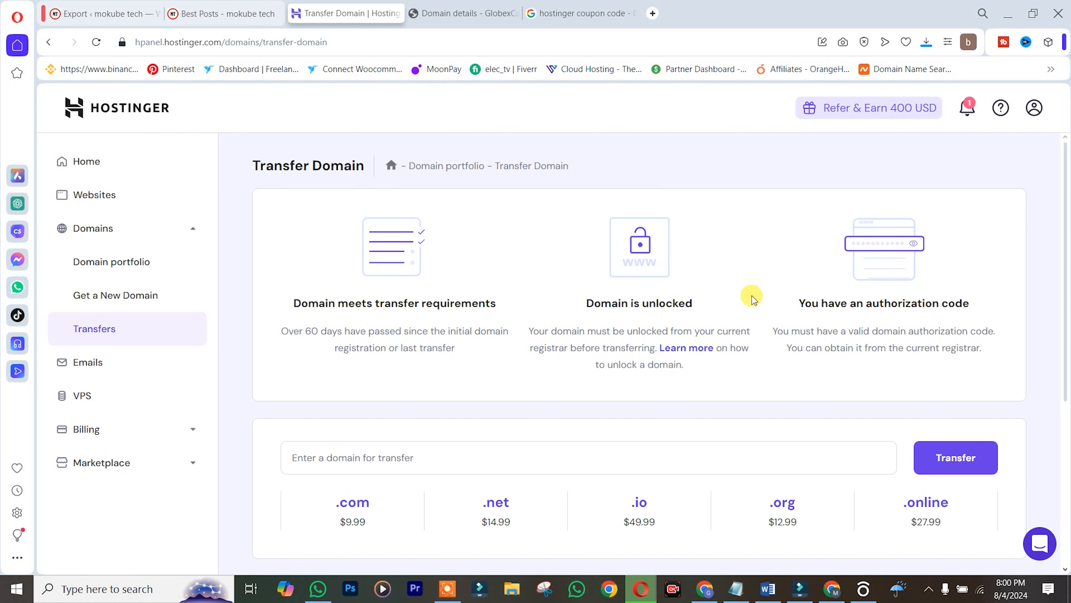
# Step: Switch to the GlobexCamHost client area and set the Registrar Lock of mokubetech.com to Off, saving the change
pyautogui.click(422, 13)
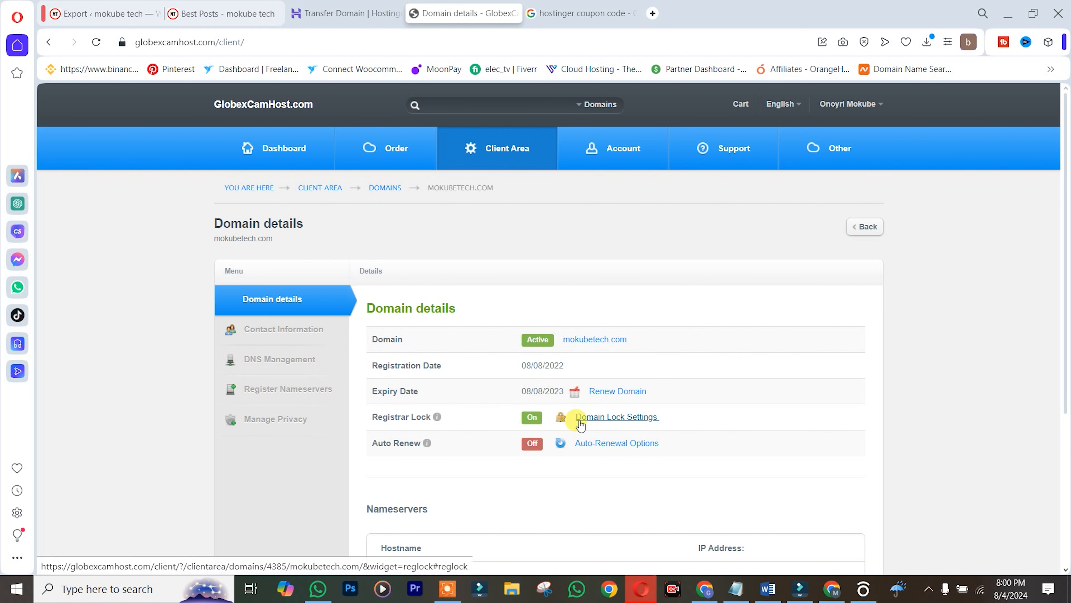
pyautogui.moveTo(1062, 348); pyautogui.dragTo(1065, 432)
pyautogui.click(624, 302)
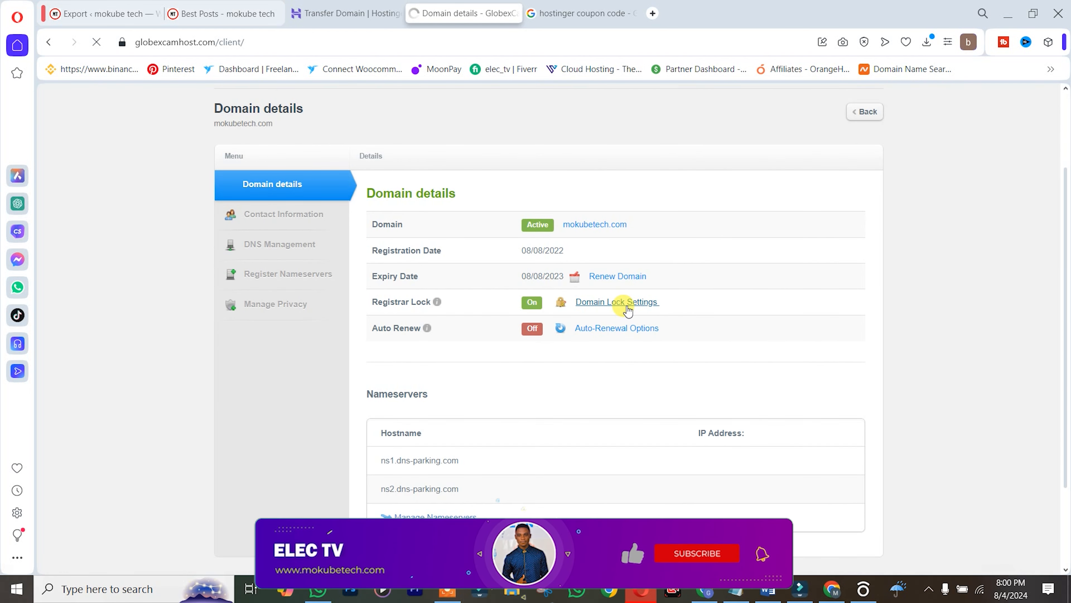
pyautogui.click(649, 394)
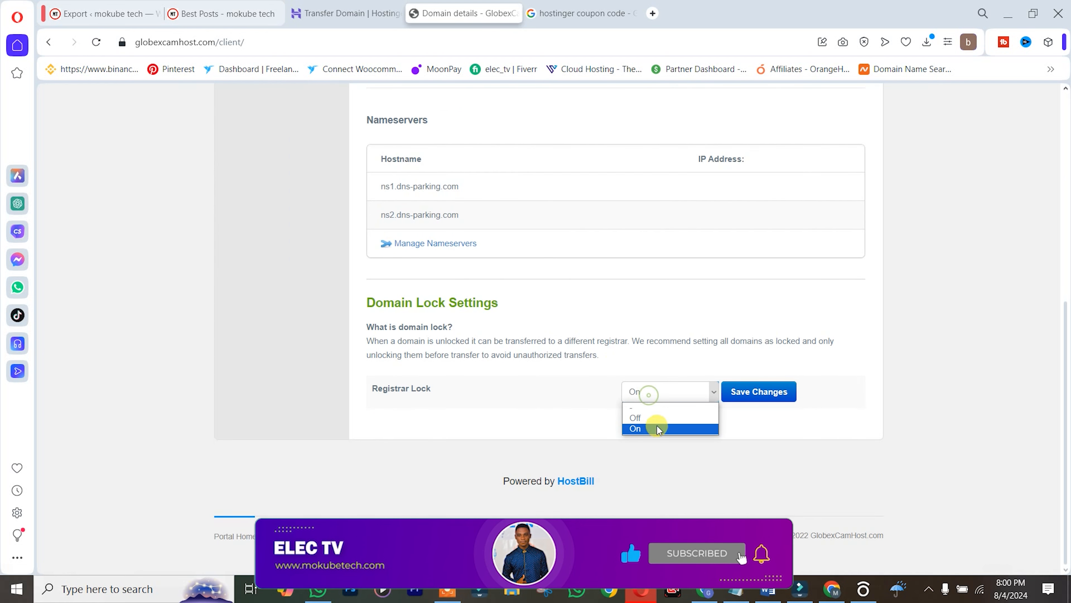
pyautogui.click(656, 417)
pyautogui.click(759, 394)
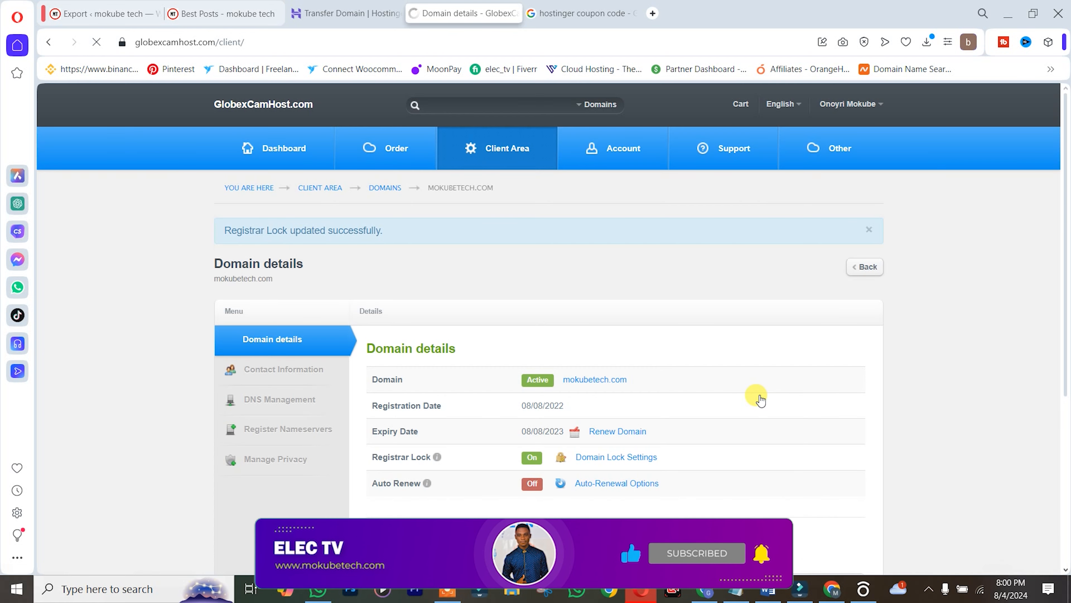
# Step: Copy the domain name mokubetech.com from its details page and submit it for transfer in Hostinger
pyautogui.moveTo(630, 379); pyautogui.dragTo(564, 379)
pyautogui.click(606, 354)
pyautogui.click(344, 5)
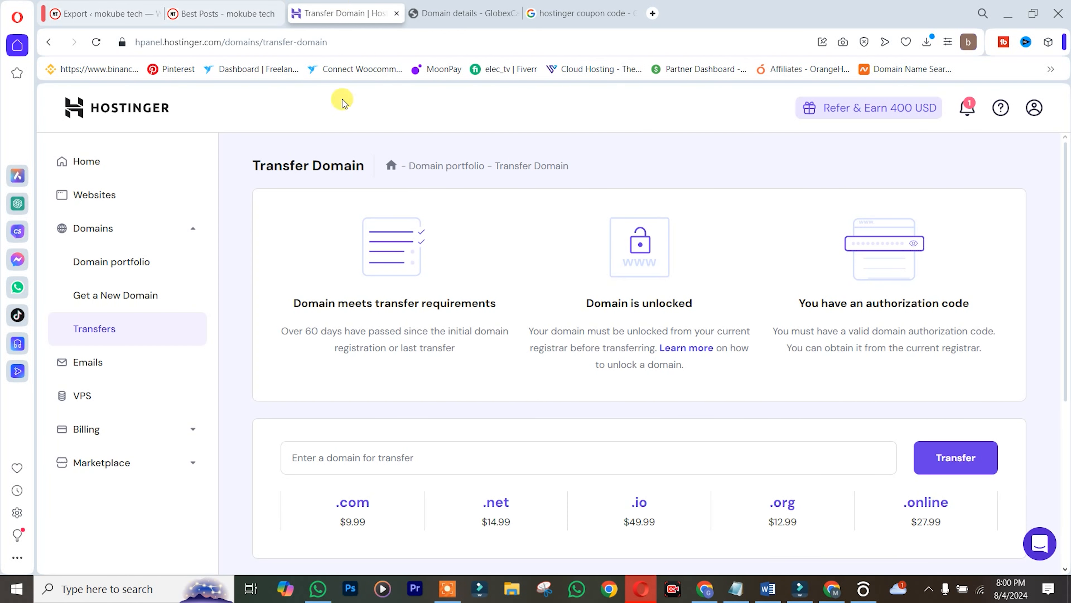
pyautogui.click(356, 458)
pyautogui.hotkey('ctrl', 'v')
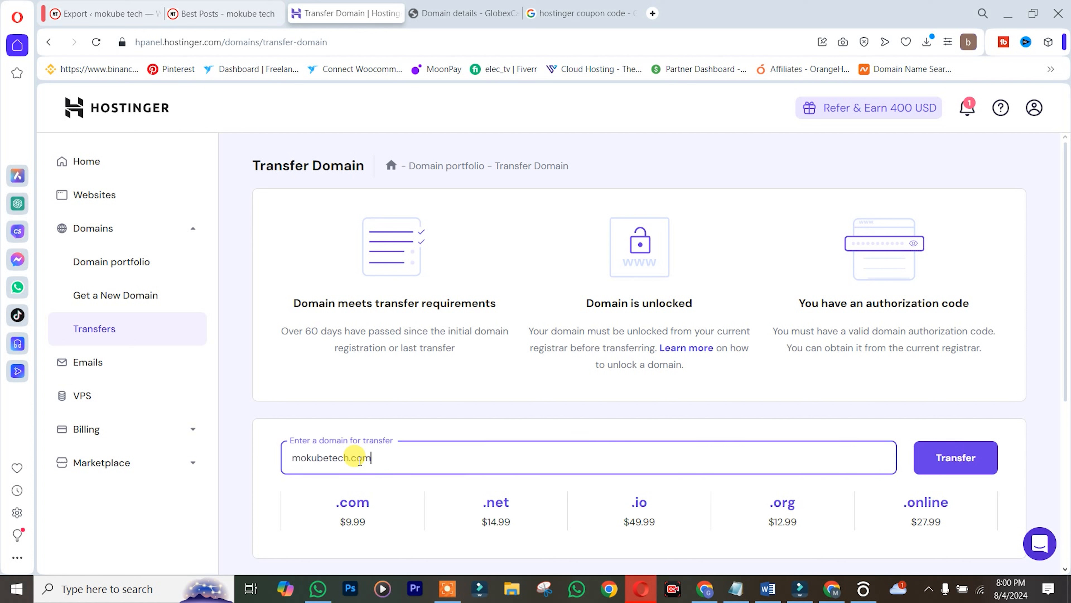
pyautogui.click(937, 458)
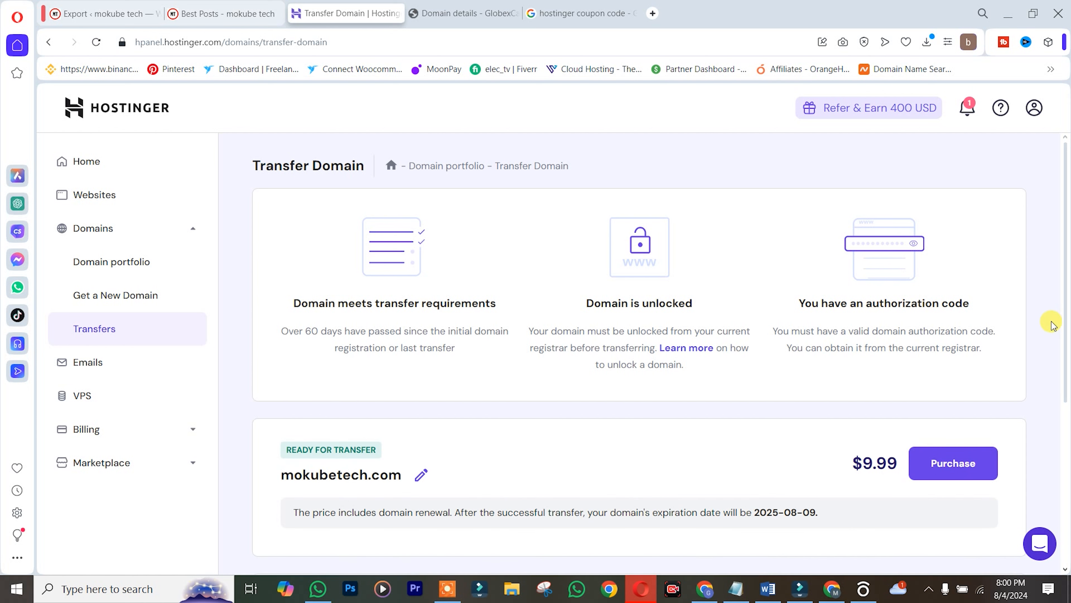
# Step: Purchase the mokubetech.com domain transfer and choose card payment as the payment method
pyautogui.moveTo(1063, 356); pyautogui.dragTo(1063, 436)
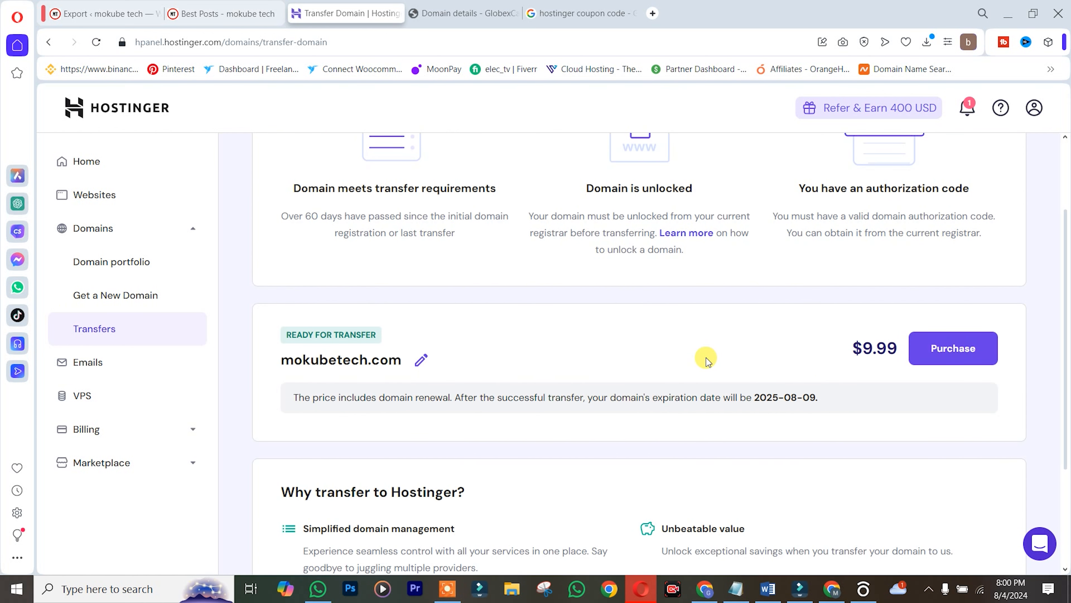
pyautogui.click(953, 356)
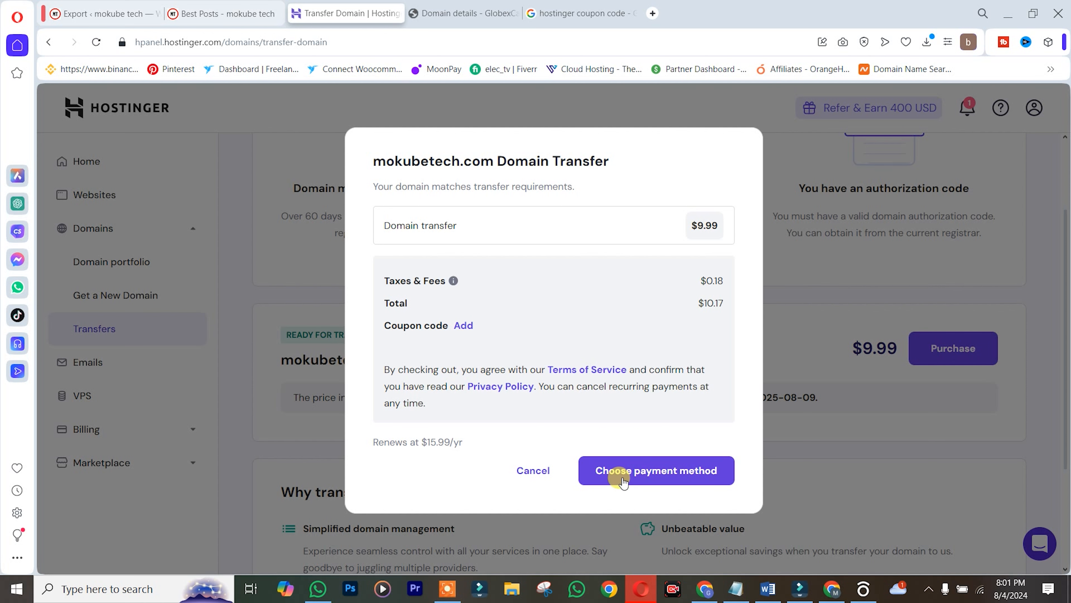
pyautogui.click(636, 472)
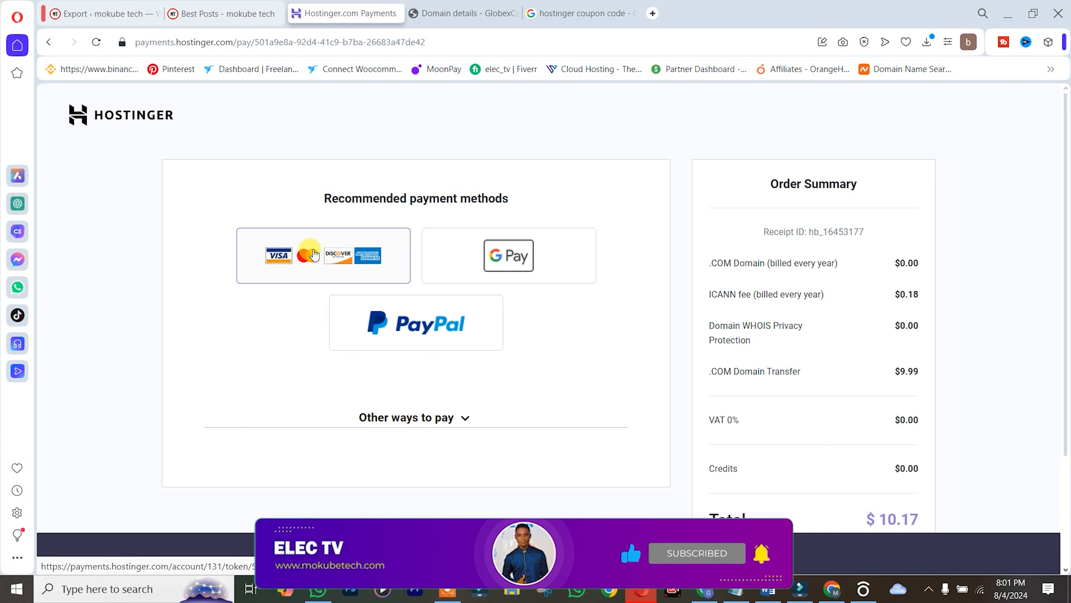
pyautogui.click(317, 258)
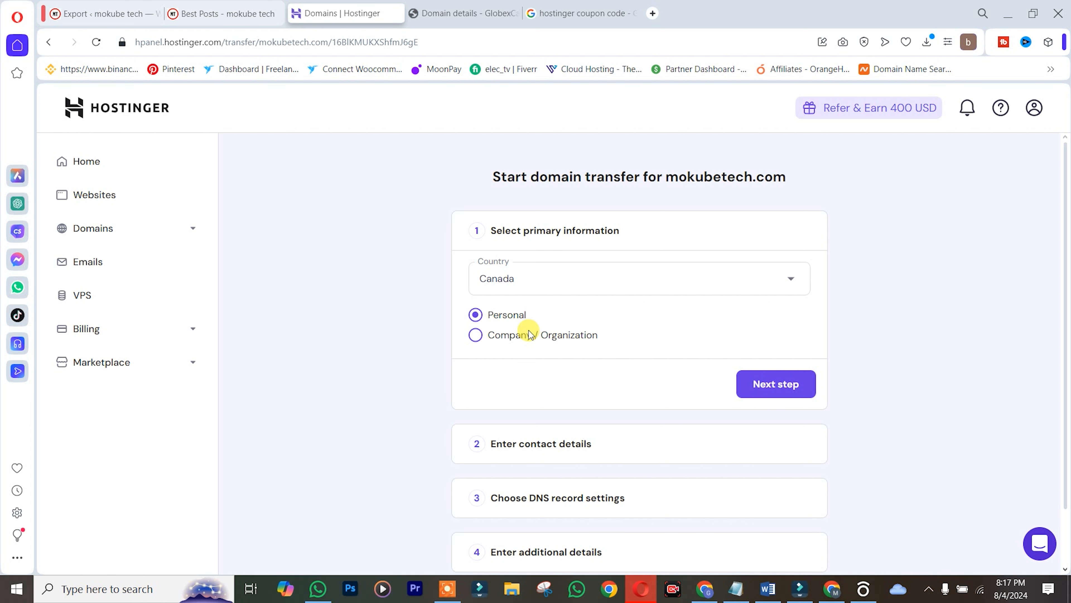
# Step: Submit the transfer's primary information with Canada as the country and accept the prefilled contact details
pyautogui.moveTo(1070, 282); pyautogui.dragTo(1067, 312)
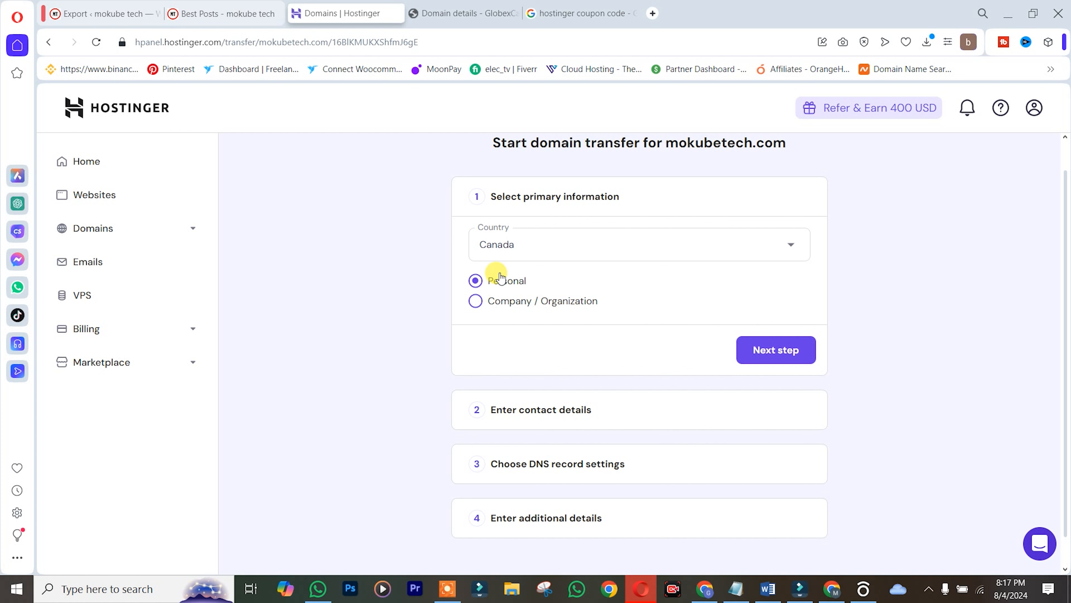
pyautogui.click(476, 301)
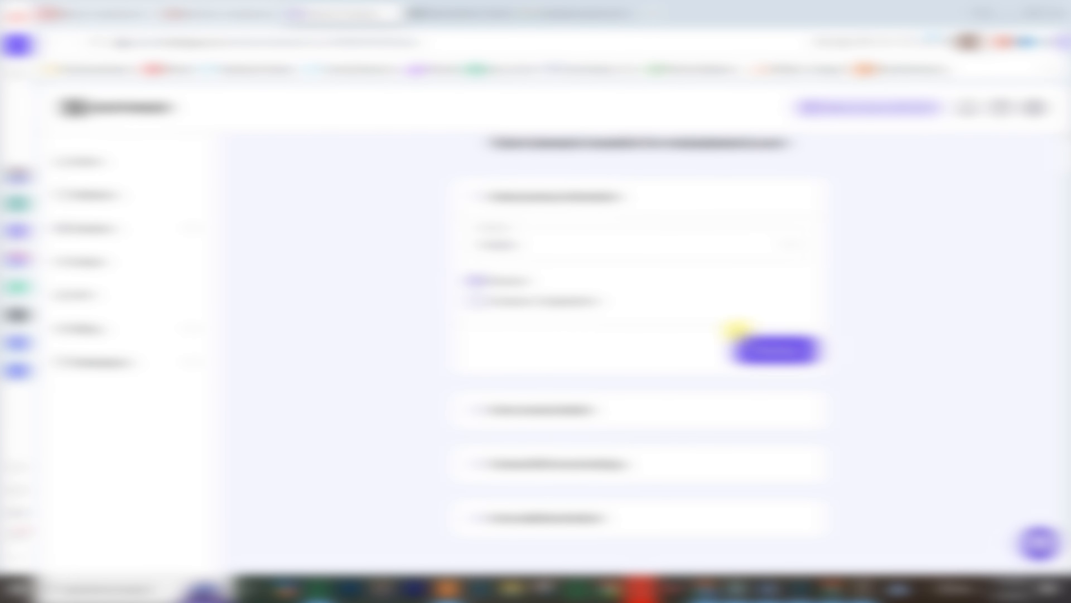
pyautogui.click(774, 348)
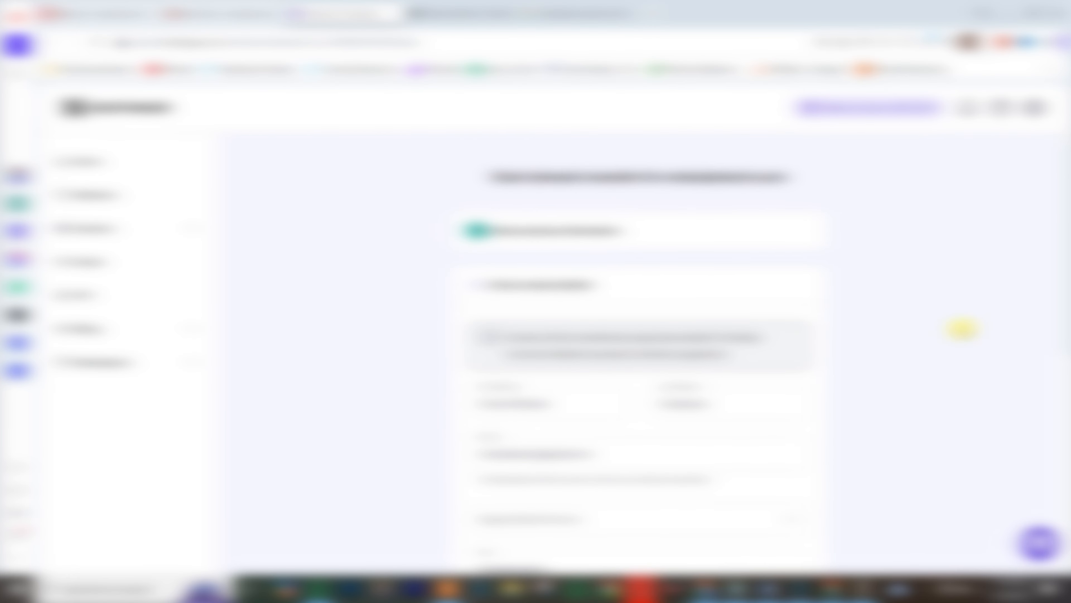
pyautogui.moveTo(1065, 296); pyautogui.dragTo(1065, 350)
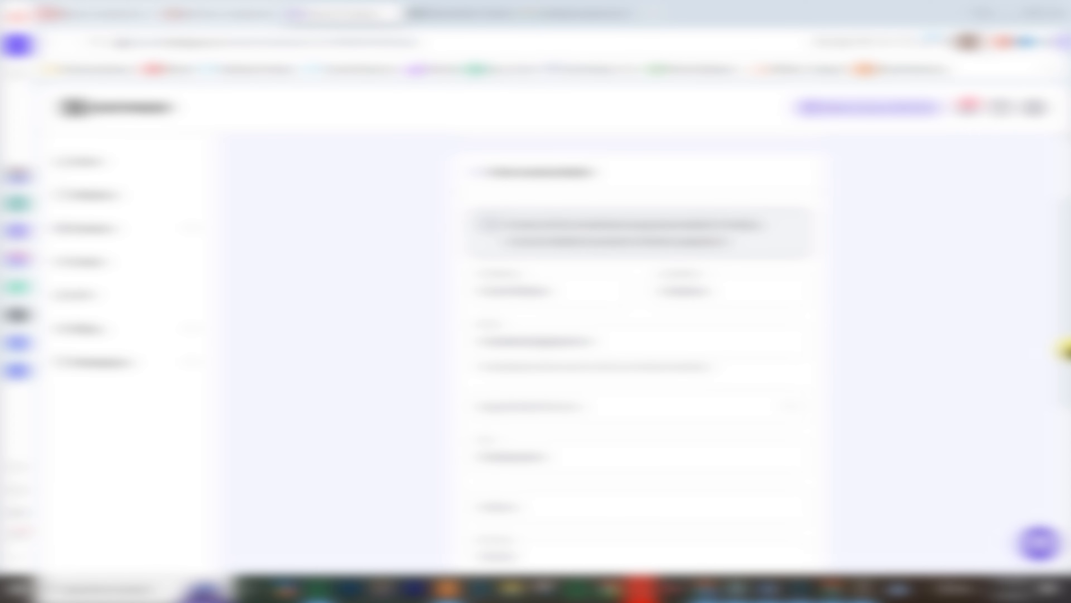
pyautogui.moveTo(1065, 350); pyautogui.dragTo(1067, 538)
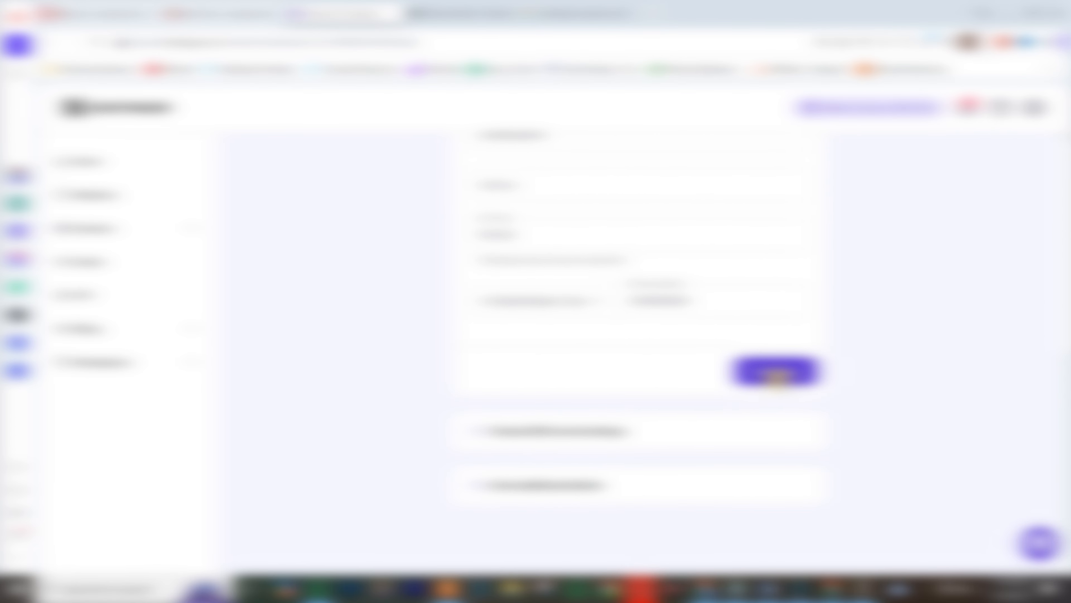
pyautogui.click(776, 371)
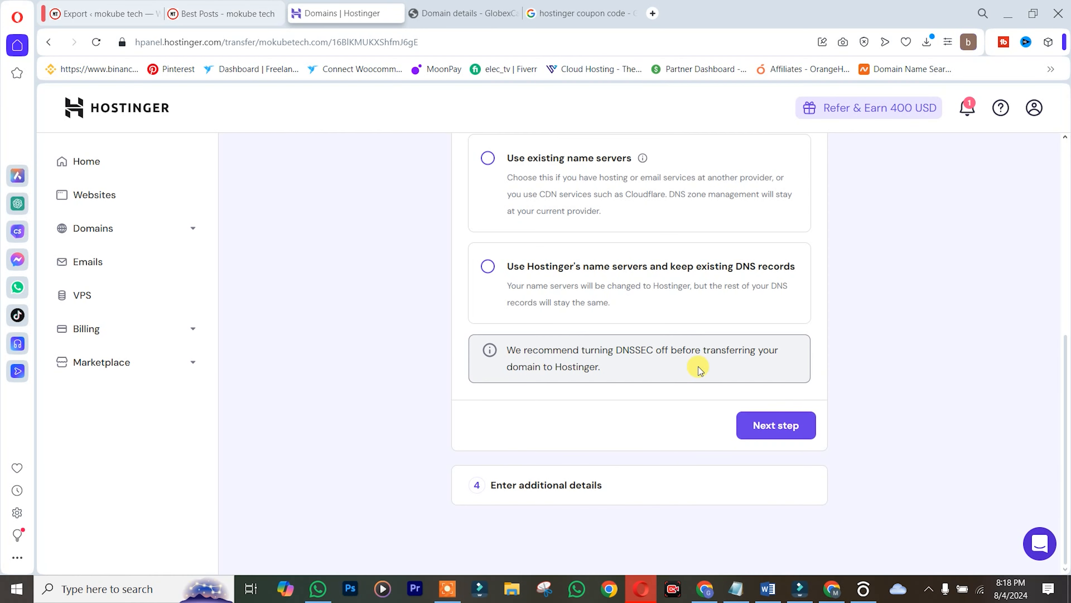
# Step: Keep the "Use Hostinger's name servers" option in the DNS record settings and continue to the additional details
pyautogui.scroll(4, 1068, 265)
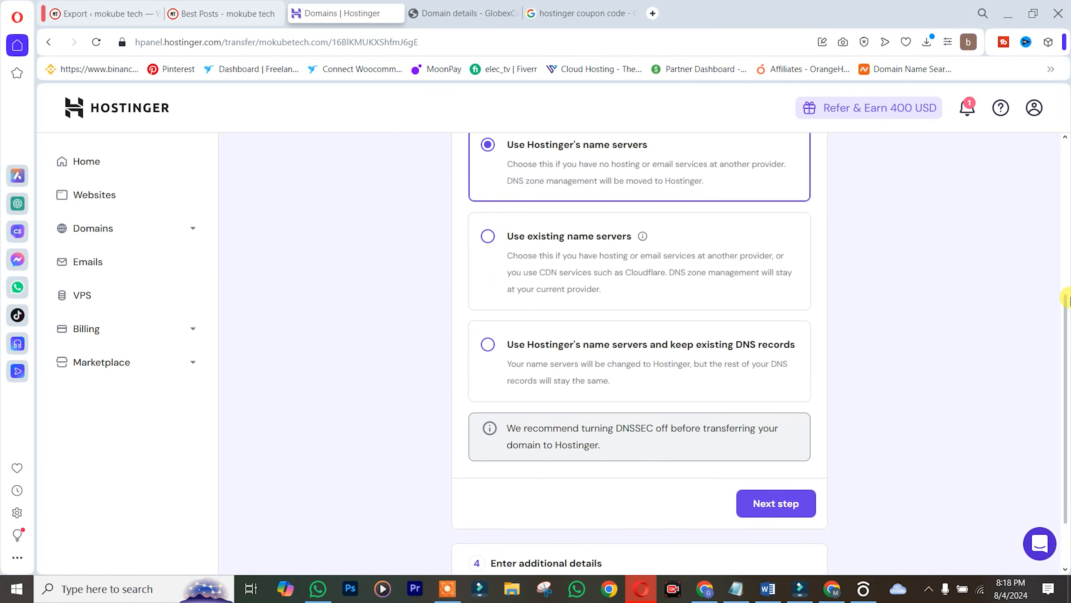
pyautogui.moveTo(1070, 247); pyautogui.dragTo(1070, 277)
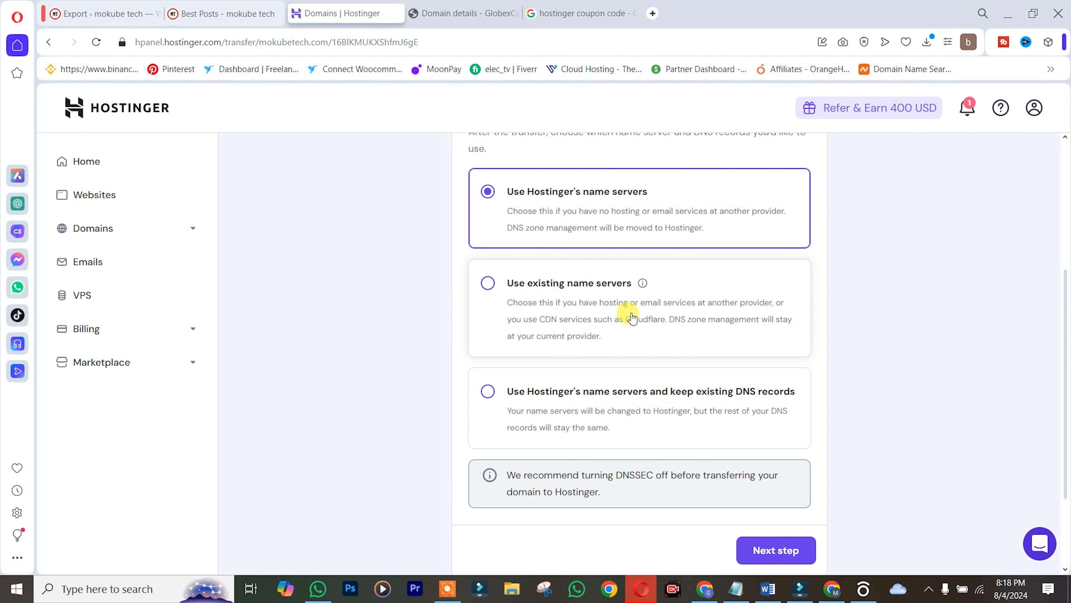
pyautogui.click(764, 558)
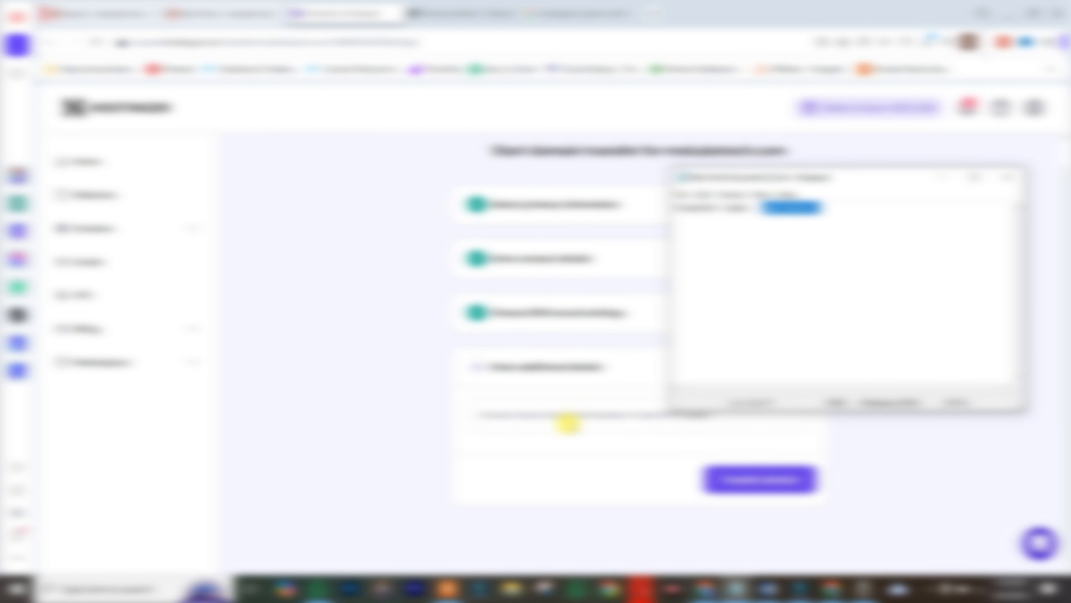
# Step: Paste the domain's authorization code into the additional details and submit the transfer request
pyautogui.click(570, 418)
pyautogui.hotkey('ctrl', 'v')
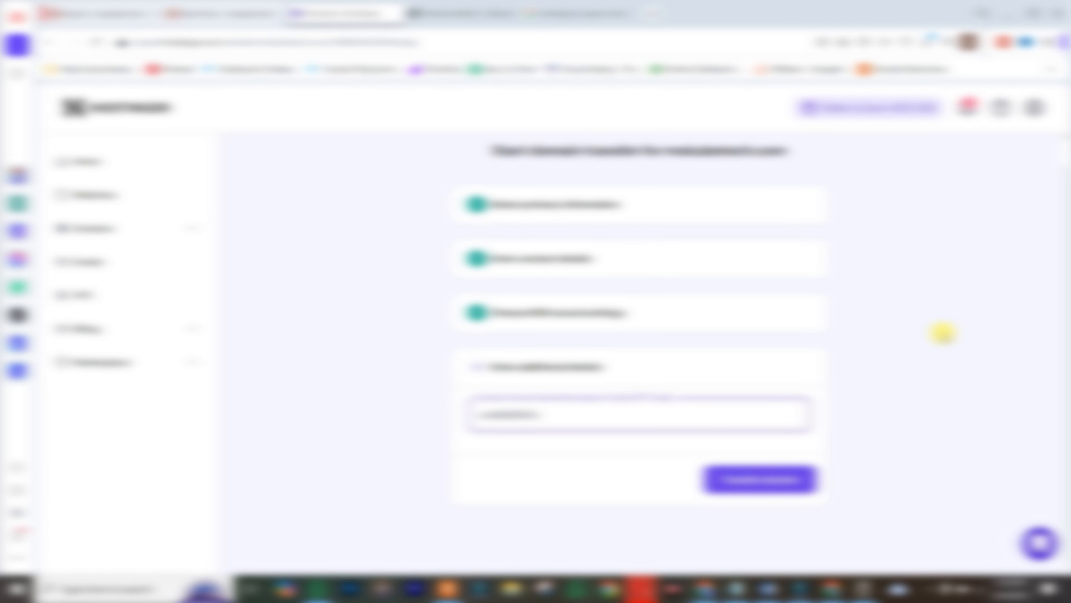
pyautogui.click(764, 493)
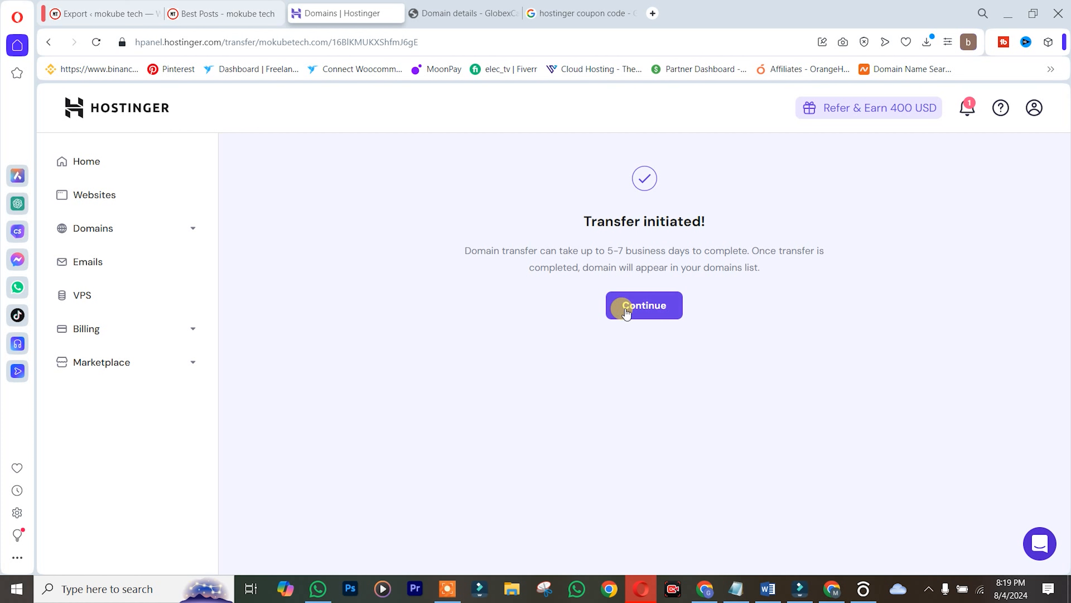
# Step: Continue to the transfer overview of mokubetech.com and review the transfer stages and the advice for speeding it up
pyautogui.click(647, 311)
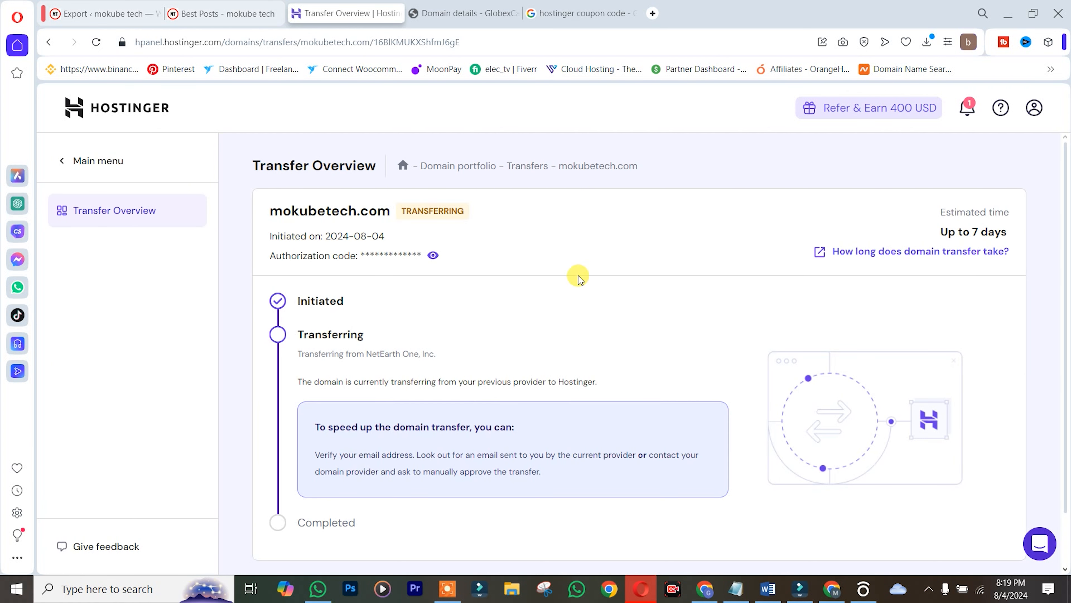
pyautogui.scroll(-1, 576, 278)
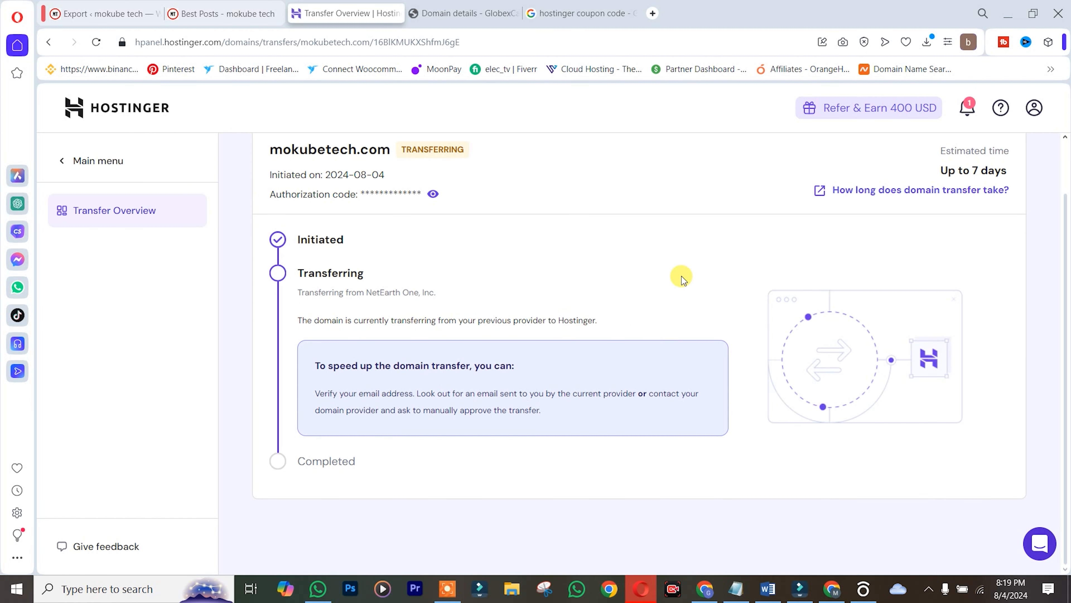
pyautogui.scroll(1, 679, 276)
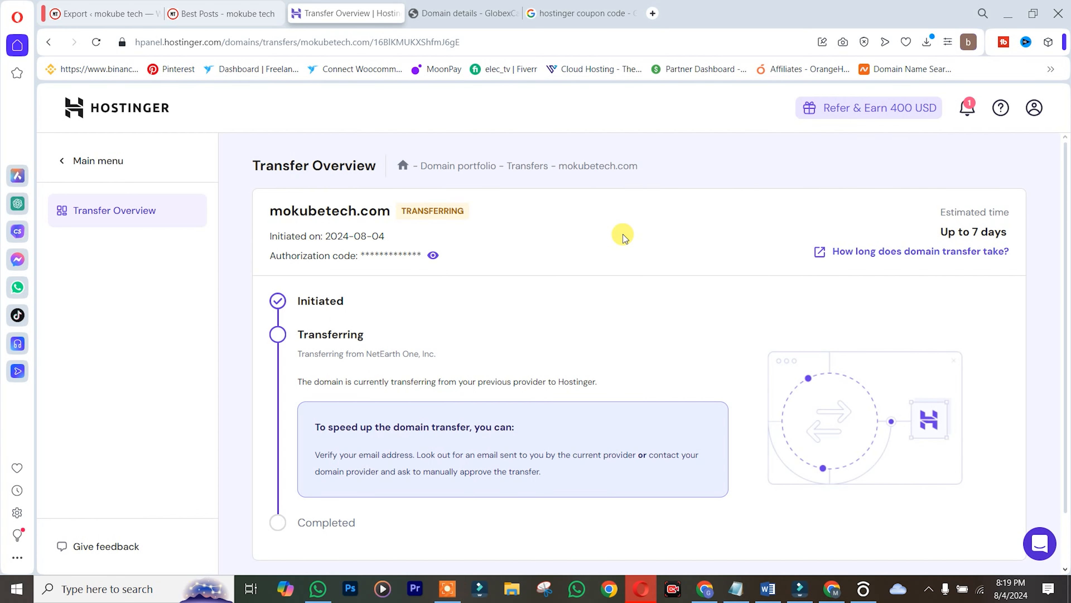
pyautogui.scroll(-1, 586, 292)
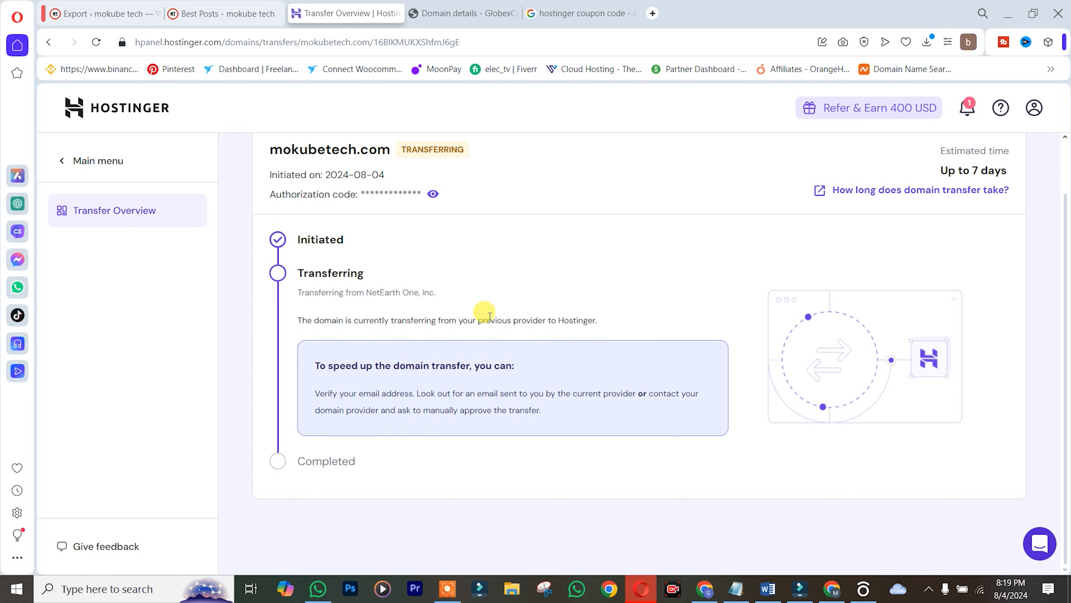
pyautogui.scroll(1, 548, 299)
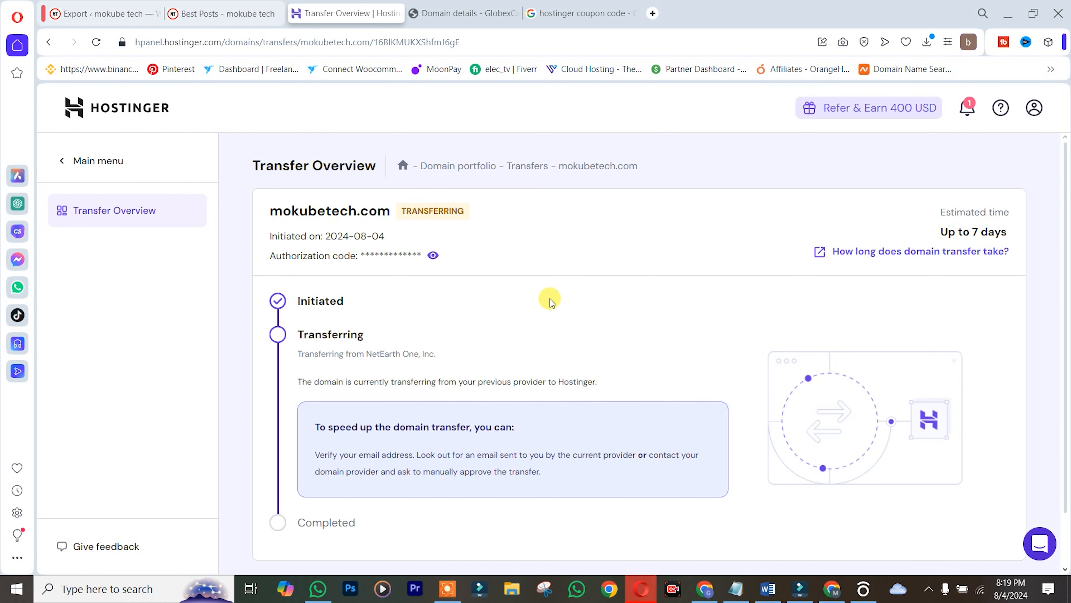